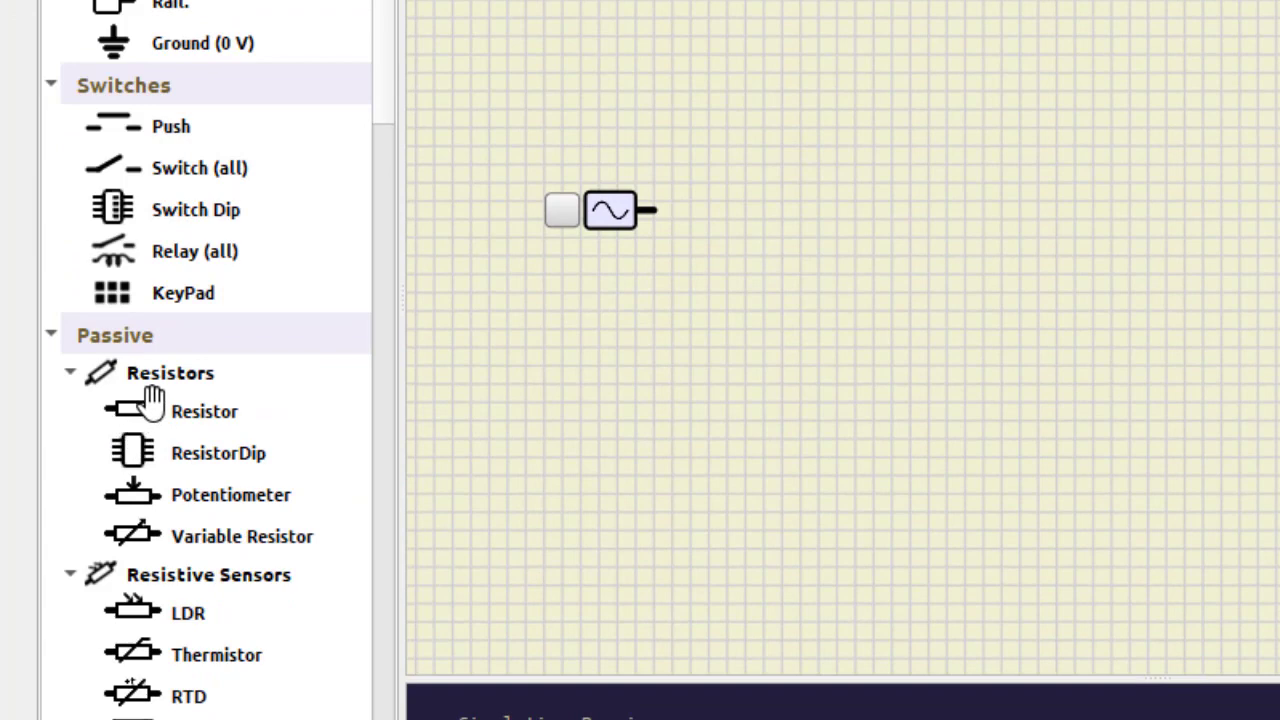
Place a 10 µF capacitor above and to the right of the sine wave source
{"action": "scroll", "coordinate": [160, 440], "scroll_direction": "down", "scroll_amount": 3}
{"action": "left_click_drag", "start_coordinate": [182, 445], "coordinate": [781, 74]}
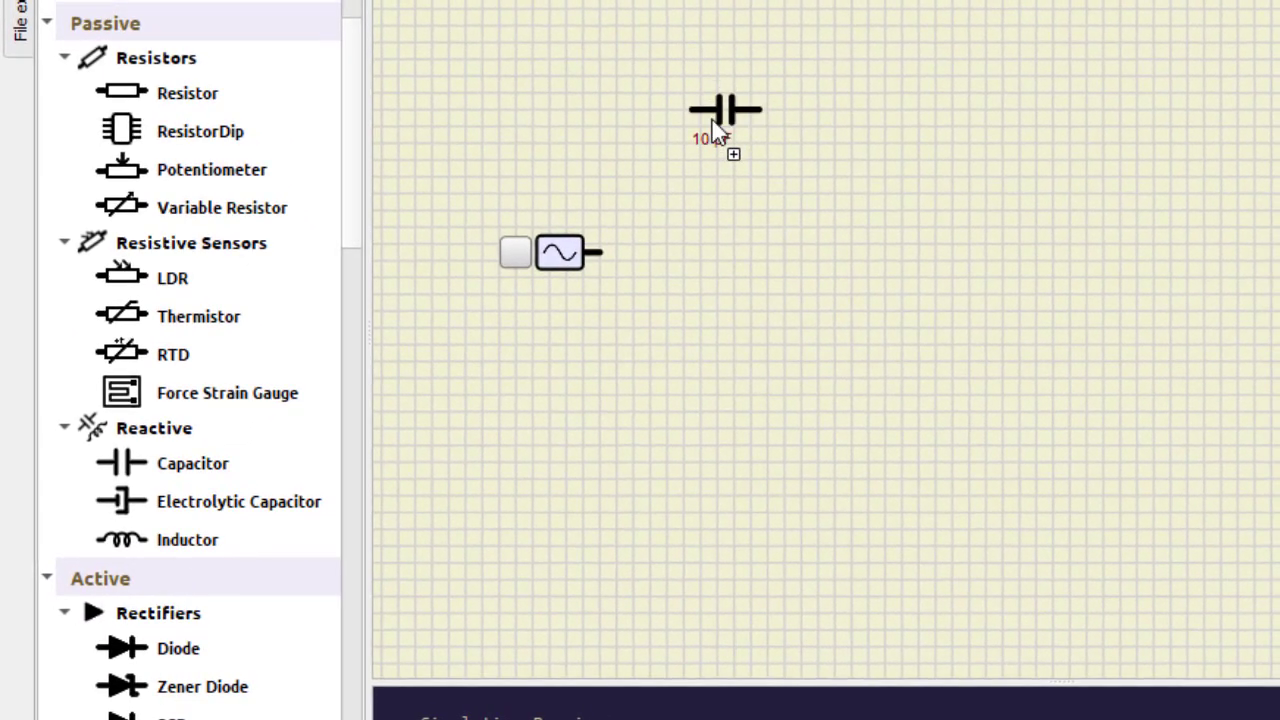
{"action": "left_click_drag", "start_coordinate": [711, 118], "coordinate": [713, 139]}
Place a diode to the right of the source and rotate it clockwise so it points downward
{"action": "left_click_drag", "start_coordinate": [178, 652], "coordinate": [884, 240]}
{"action": "right_click", "coordinate": [884, 246]}
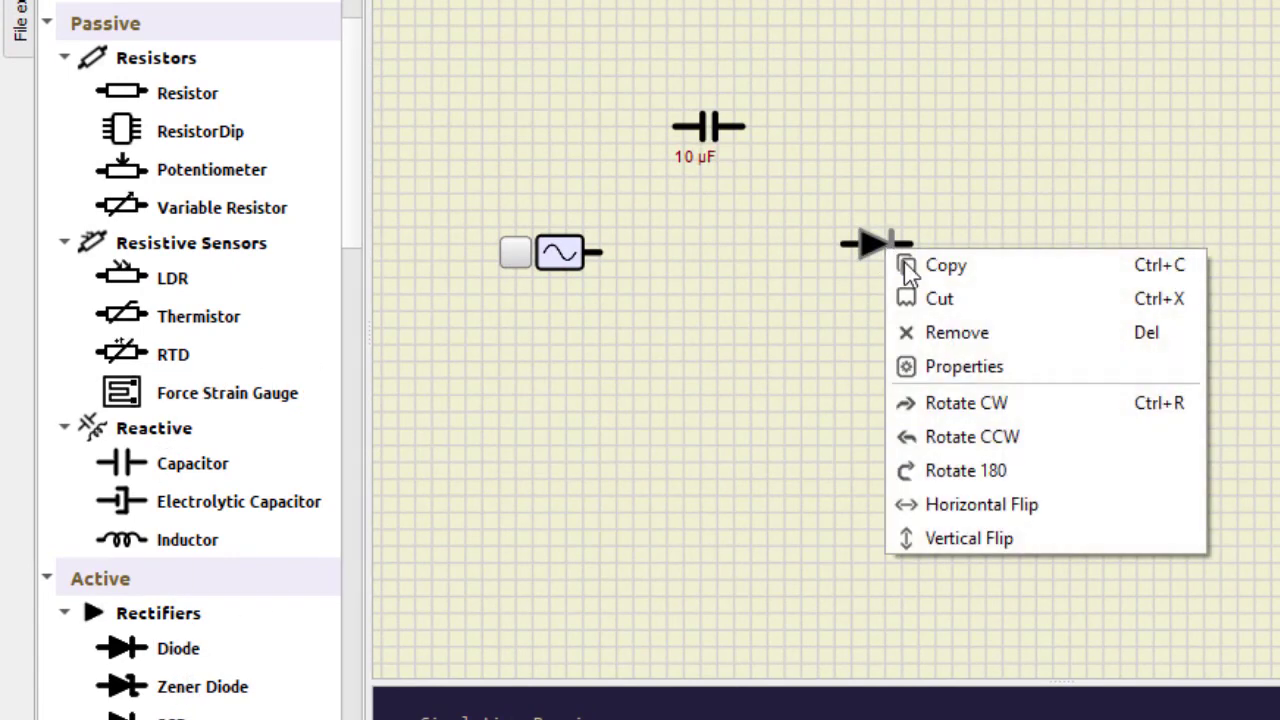
{"action": "left_click", "coordinate": [963, 416]}
{"action": "left_click_drag", "start_coordinate": [891, 257], "coordinate": [900, 251]}
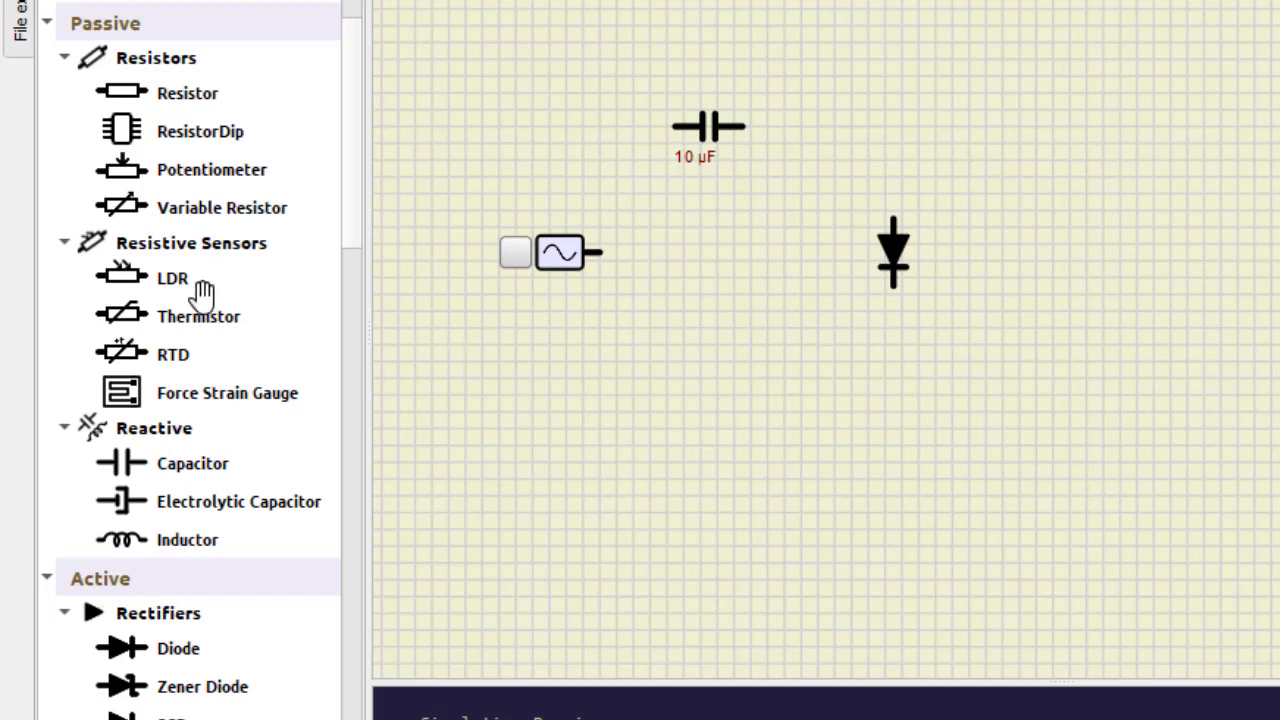
Place a 100 Ω resistor to the right of the diode and rotate it counterclockwise to stand vertically
{"action": "left_click_drag", "start_coordinate": [170, 100], "coordinate": [1040, 252]}
{"action": "right_click", "coordinate": [1035, 247]}
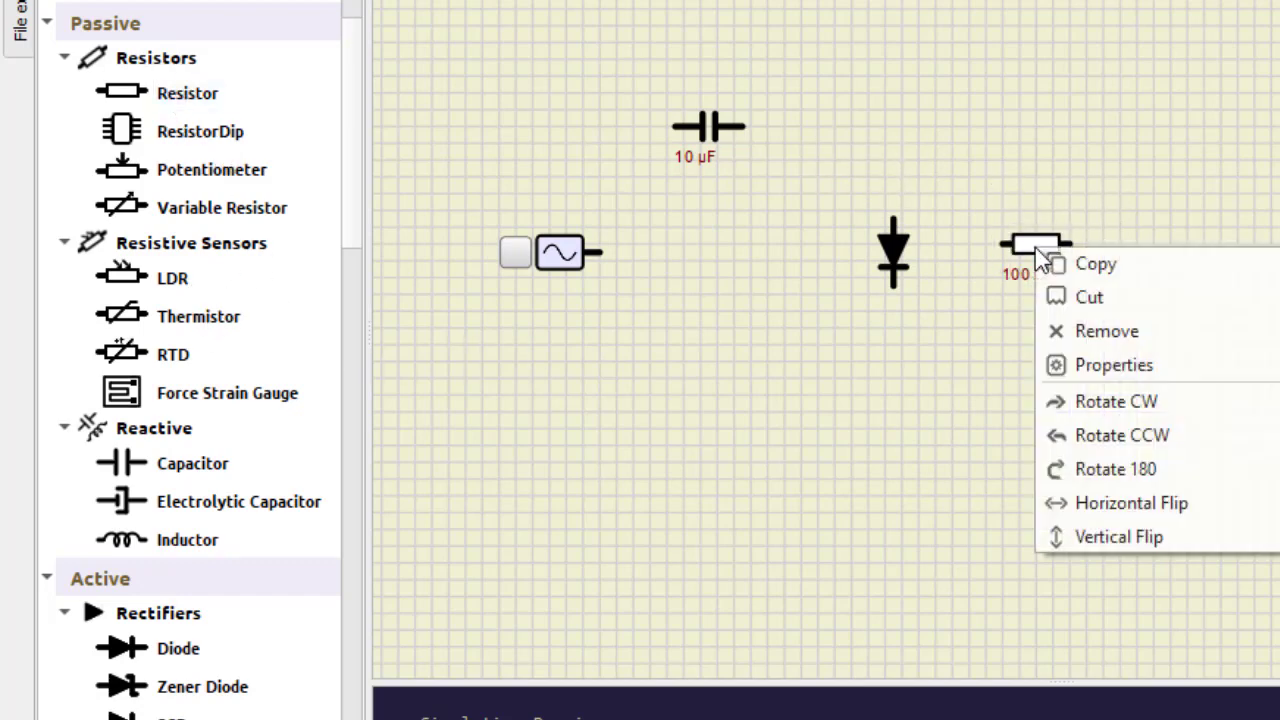
{"action": "left_click", "coordinate": [1157, 436]}
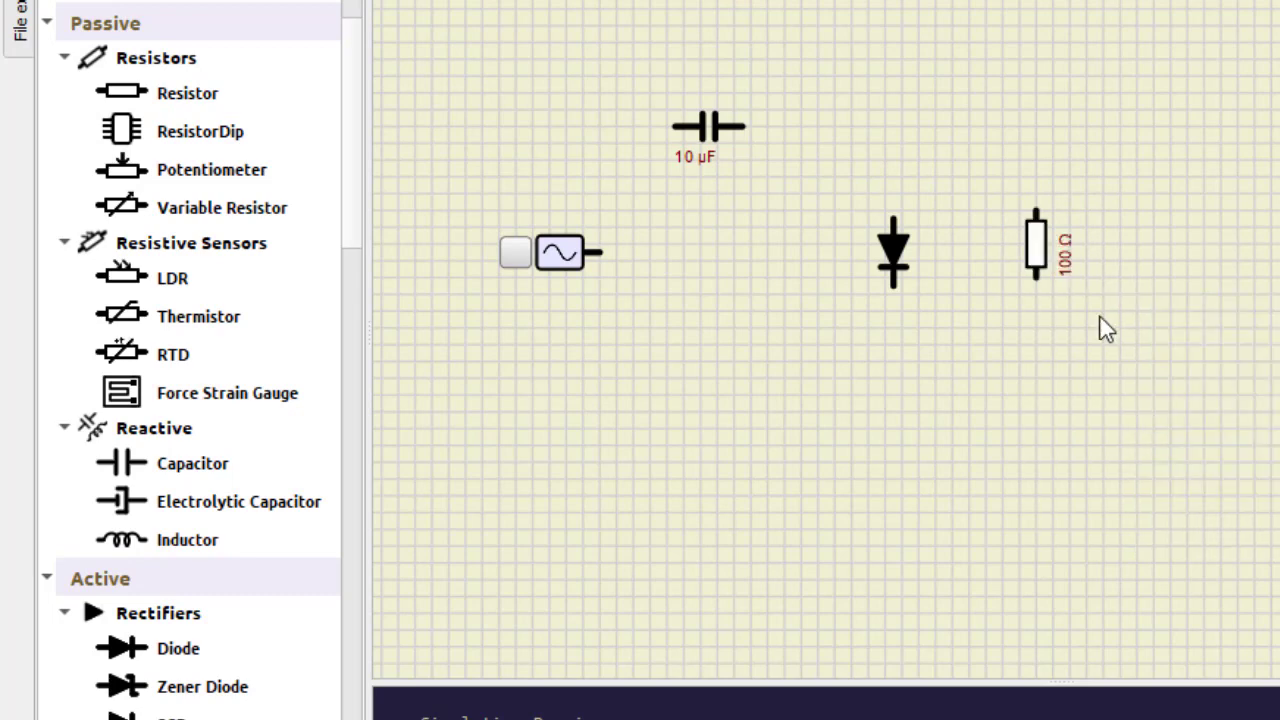
{"action": "left_click", "coordinate": [1042, 252]}
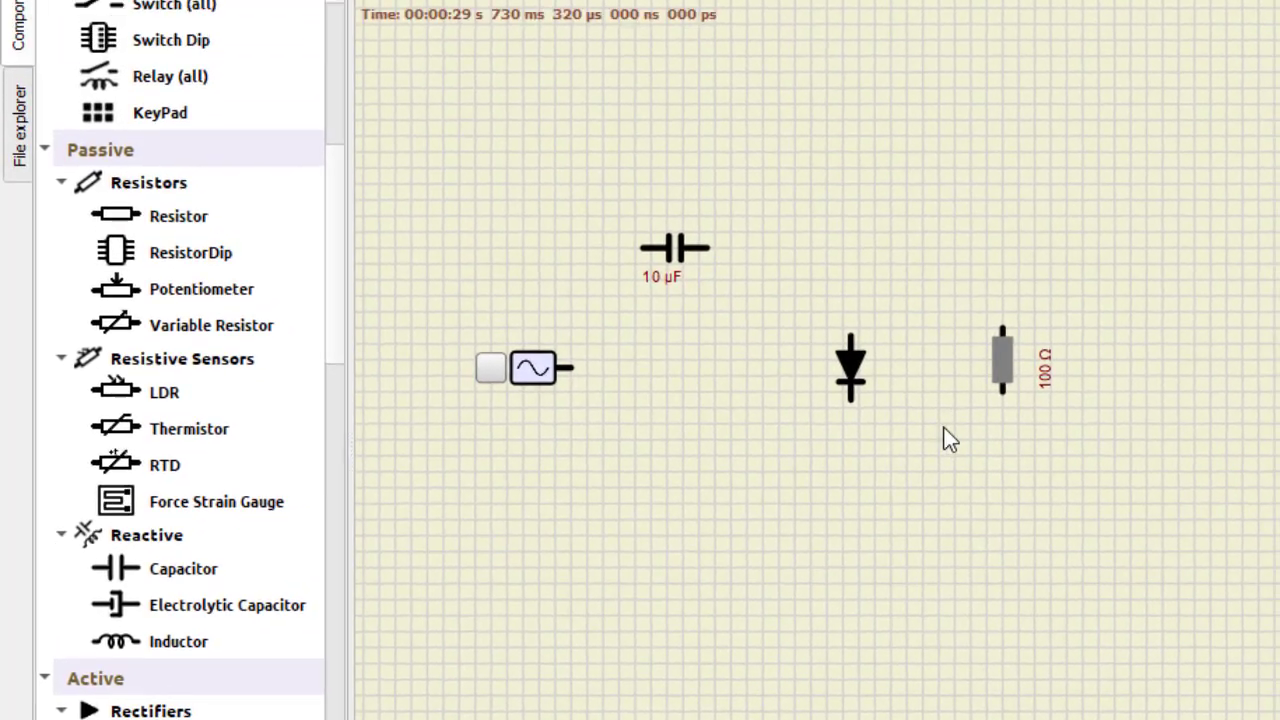
Place a Ground (0 V) symbol below the diode
{"action": "scroll", "coordinate": [197, 520], "scroll_direction": "up", "scroll_amount": 2}
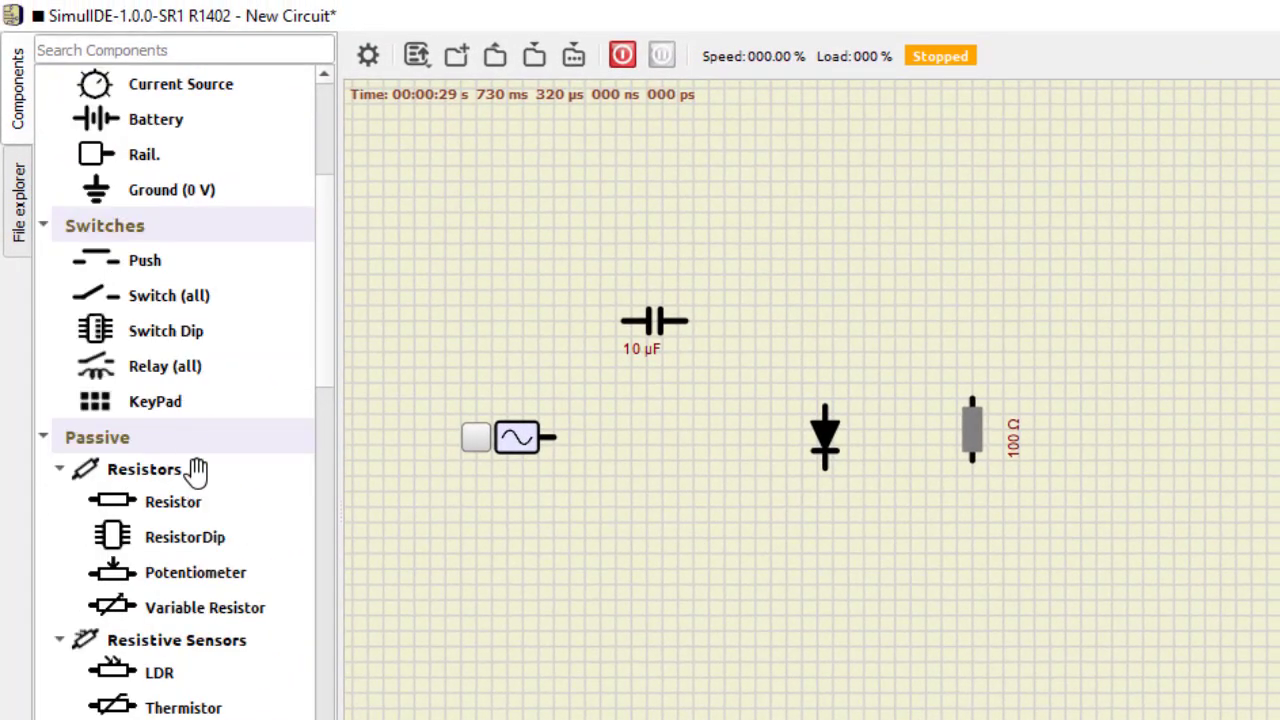
{"action": "left_click_drag", "start_coordinate": [143, 194], "coordinate": [836, 600]}
{"action": "left_click", "coordinate": [986, 620]}
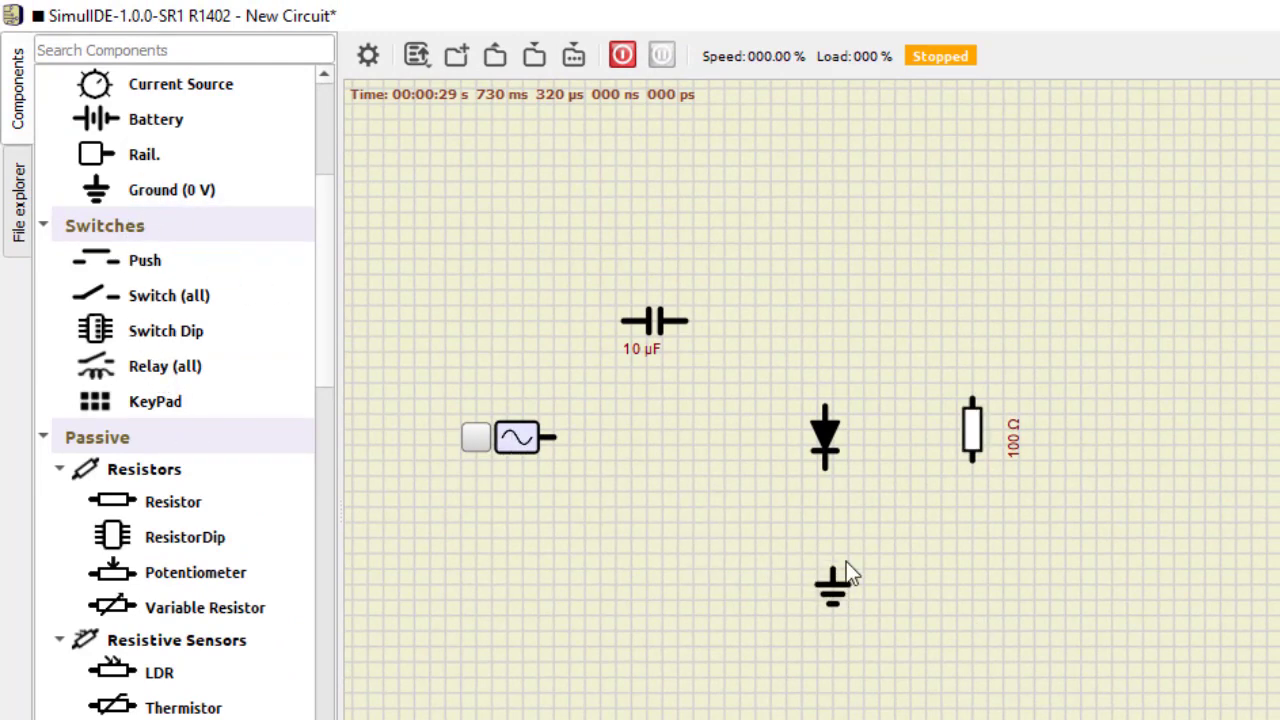
Wire the sine source's output to the capacitor's near terminal and the capacitor's other terminal to the diode's anode
{"action": "left_click", "coordinate": [578, 434]}
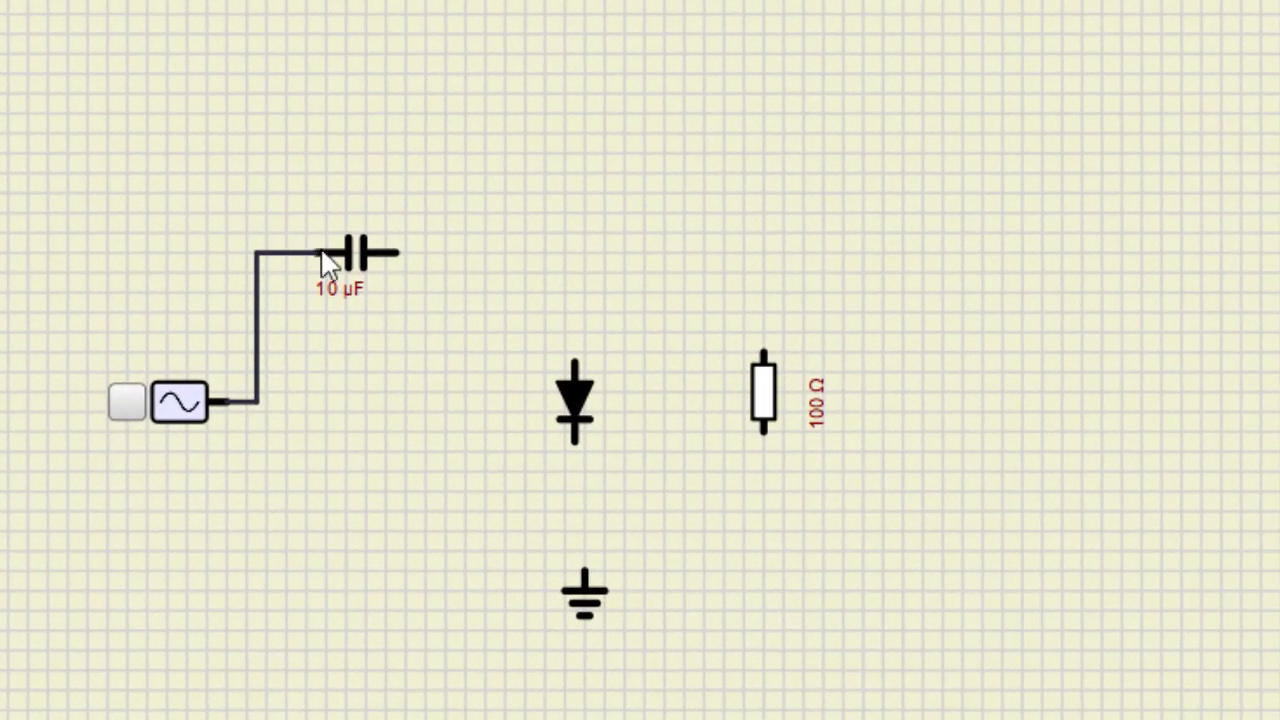
{"action": "left_click", "coordinate": [321, 253]}
{"action": "left_click", "coordinate": [396, 252]}
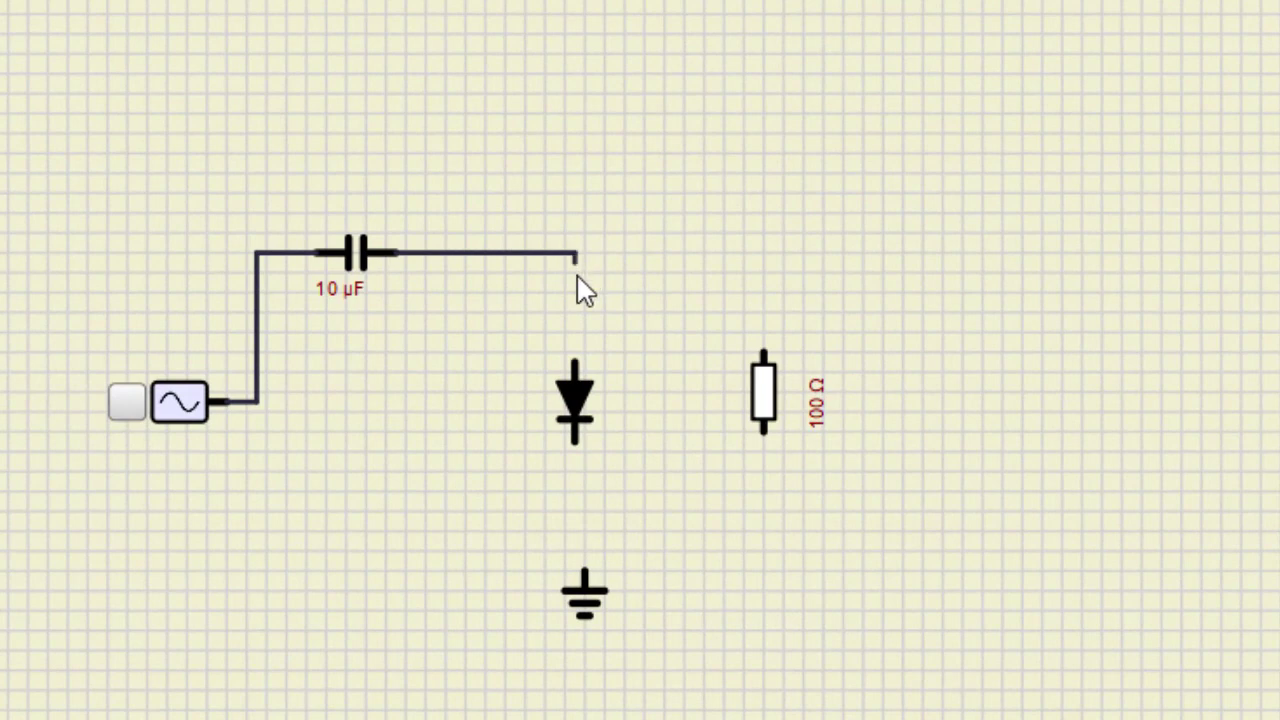
{"action": "left_click", "coordinate": [575, 362]}
Wire the diode's cathode to ground, align the ground symbol beneath it, and connect the resistor in parallel with the diode
{"action": "left_click", "coordinate": [575, 425]}
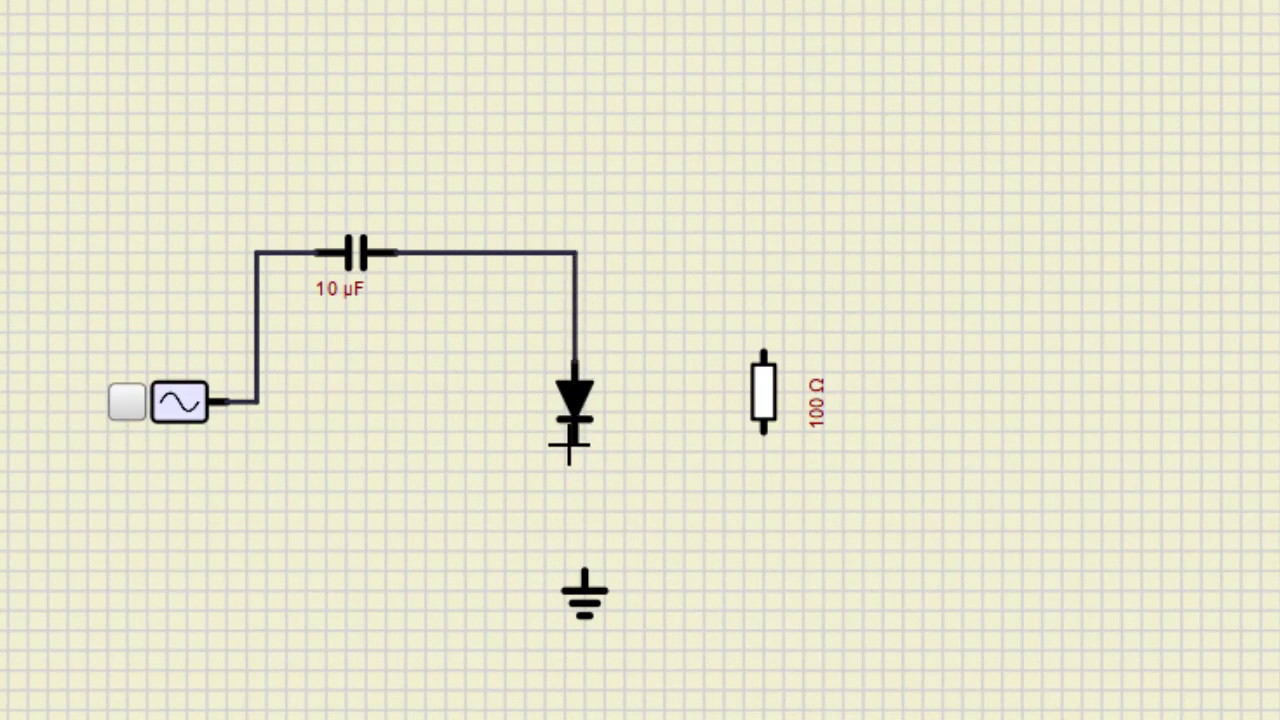
{"action": "left_click", "coordinate": [586, 574]}
{"action": "mouse_move", "coordinate": [590, 605]}
{"action": "left_mouse_down"}
{"action": "mouse_move", "coordinate": [563, 608]}
{"action": "mouse_move", "coordinate": [580, 617]}
{"action": "left_mouse_up"}
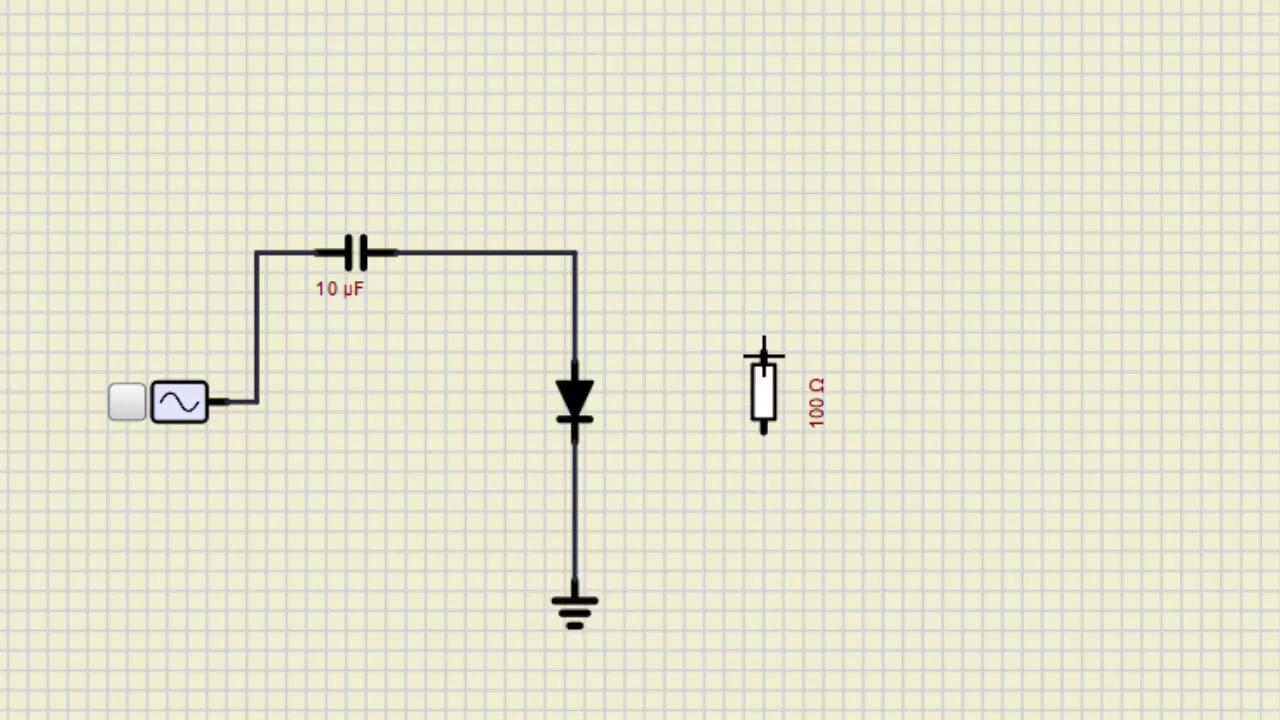
{"action": "left_click_drag", "start_coordinate": [764, 354], "coordinate": [575, 252]}
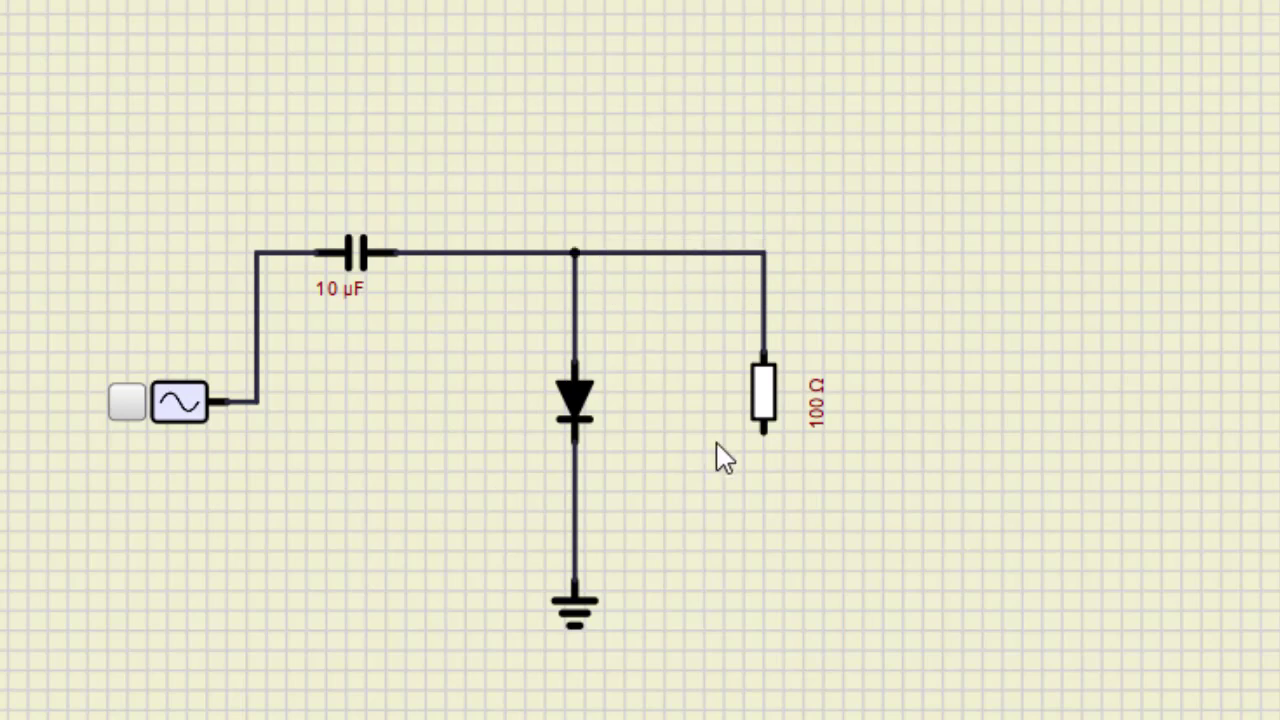
{"action": "left_click_drag", "start_coordinate": [764, 430], "coordinate": [577, 541]}
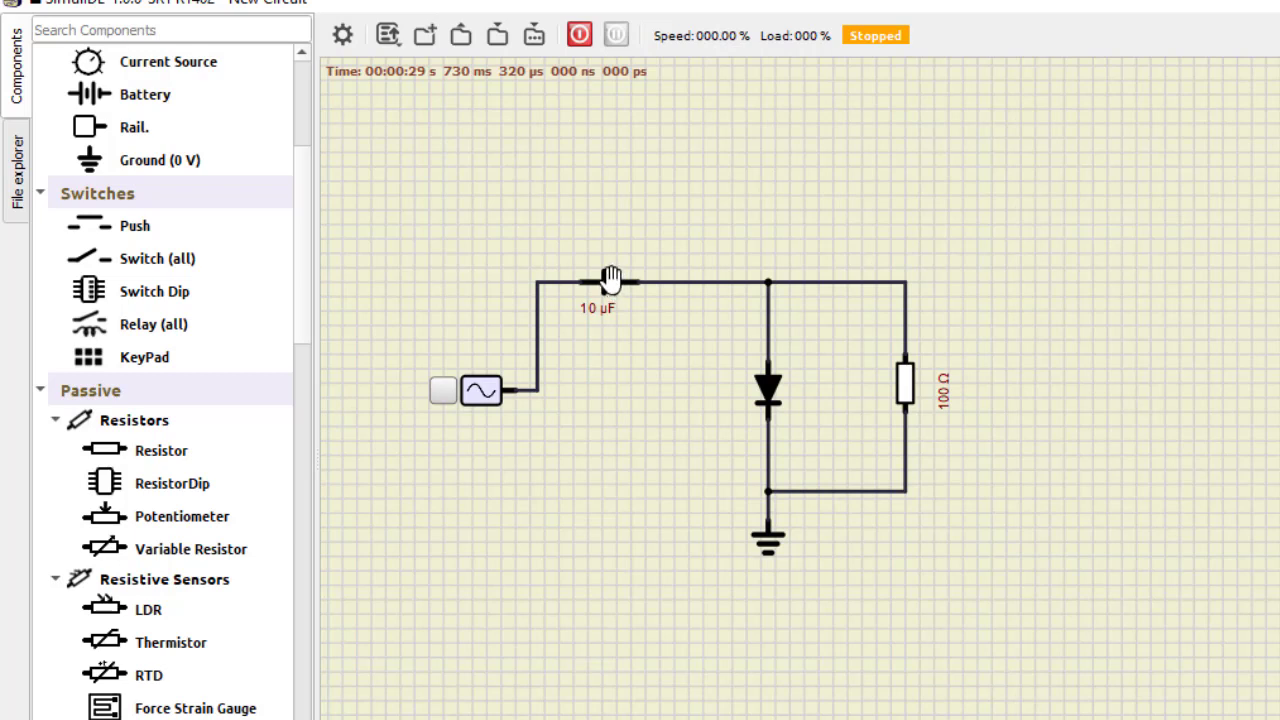
Place a switch above the capacitor and wire it in parallel with the capacitor
{"action": "left_click_drag", "start_coordinate": [130, 258], "coordinate": [716, 226]}
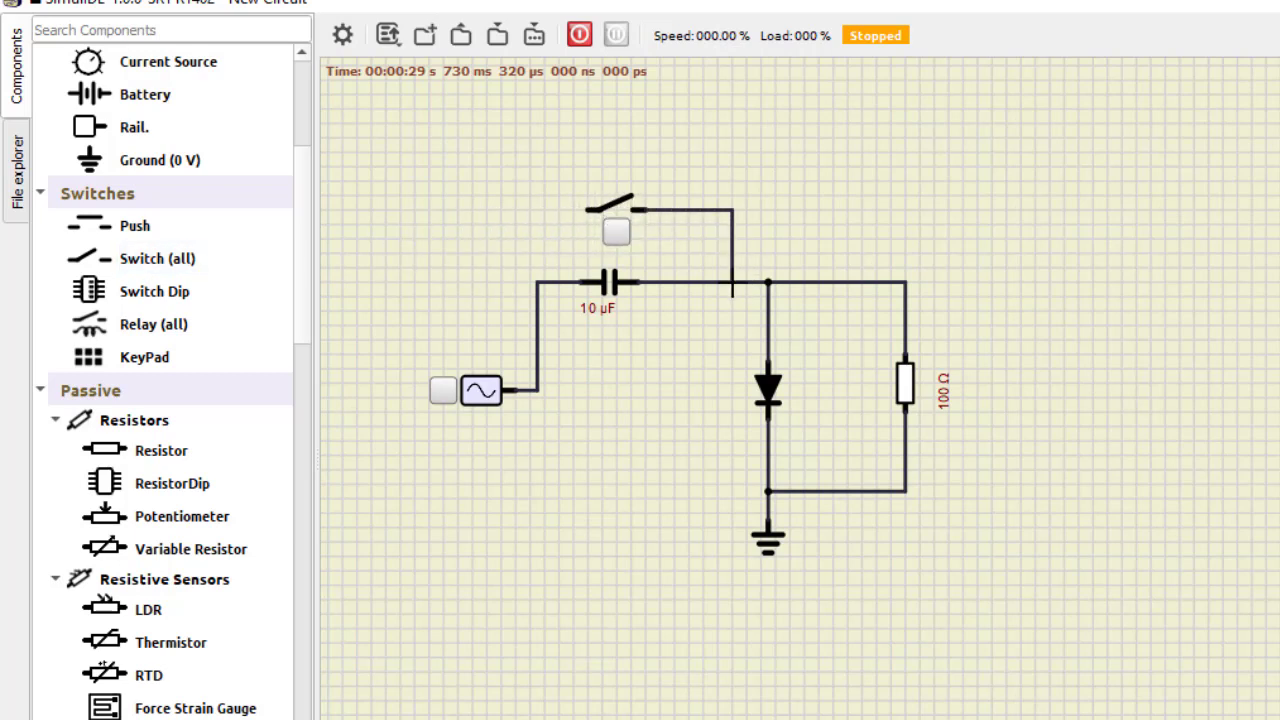
{"action": "left_click", "coordinate": [732, 282]}
{"action": "left_click_drag", "start_coordinate": [582, 209], "coordinate": [564, 225]}
{"action": "left_click_drag", "start_coordinate": [562, 270], "coordinate": [540, 281]}
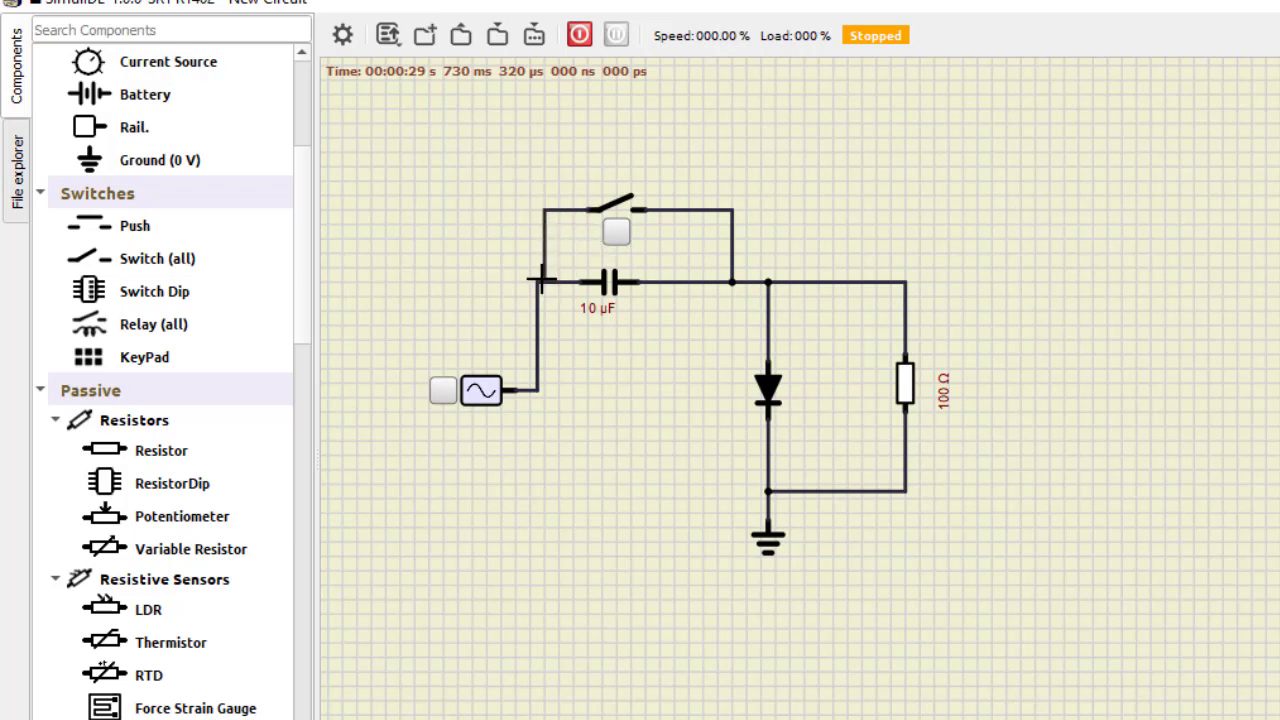
{"action": "left_click", "coordinate": [537, 282]}
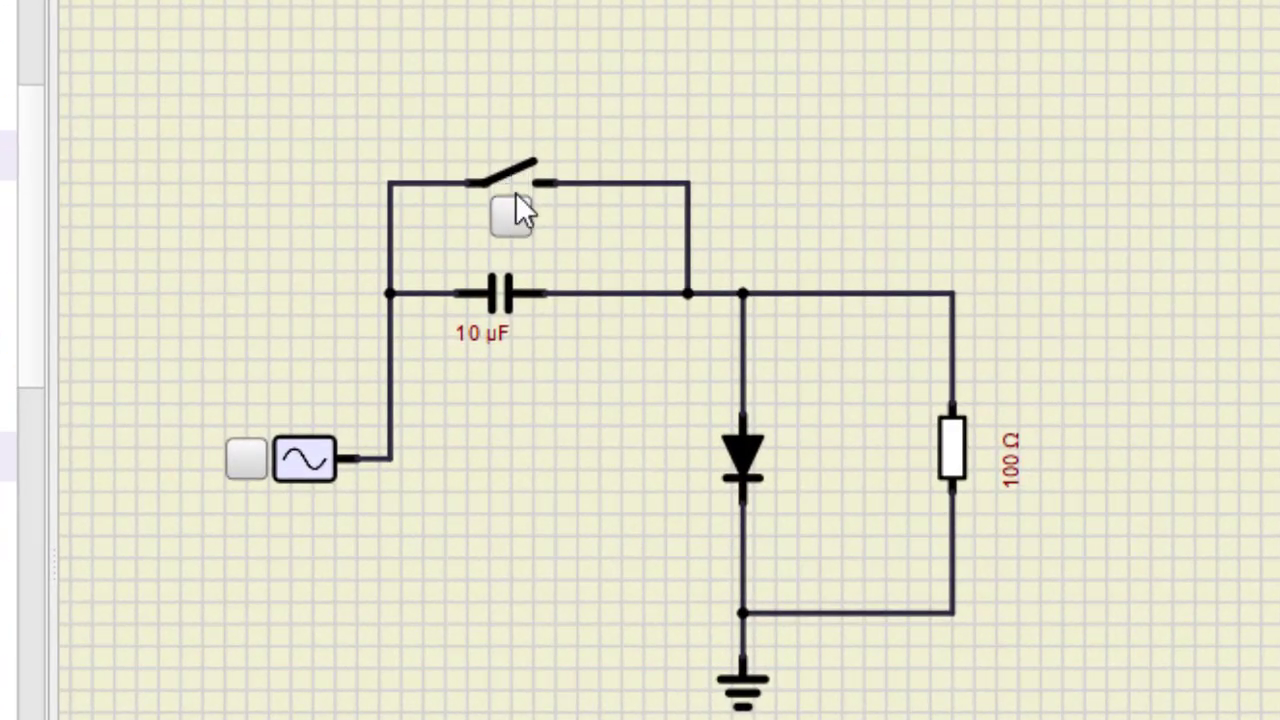
Test the switch across the capacitor by closing and reopening it, leaving it open
{"action": "left_click", "coordinate": [512, 216]}
{"action": "left_click", "coordinate": [513, 217]}
{"action": "left_click", "coordinate": [511, 217]}
{"action": "left_click", "coordinate": [517, 223]}
Place an oscilloscope to the right of the resistor and wire its first channel to the resistor's upper node
{"action": "scroll", "coordinate": [8, 300], "scroll_direction": "up", "scroll_amount": 4}
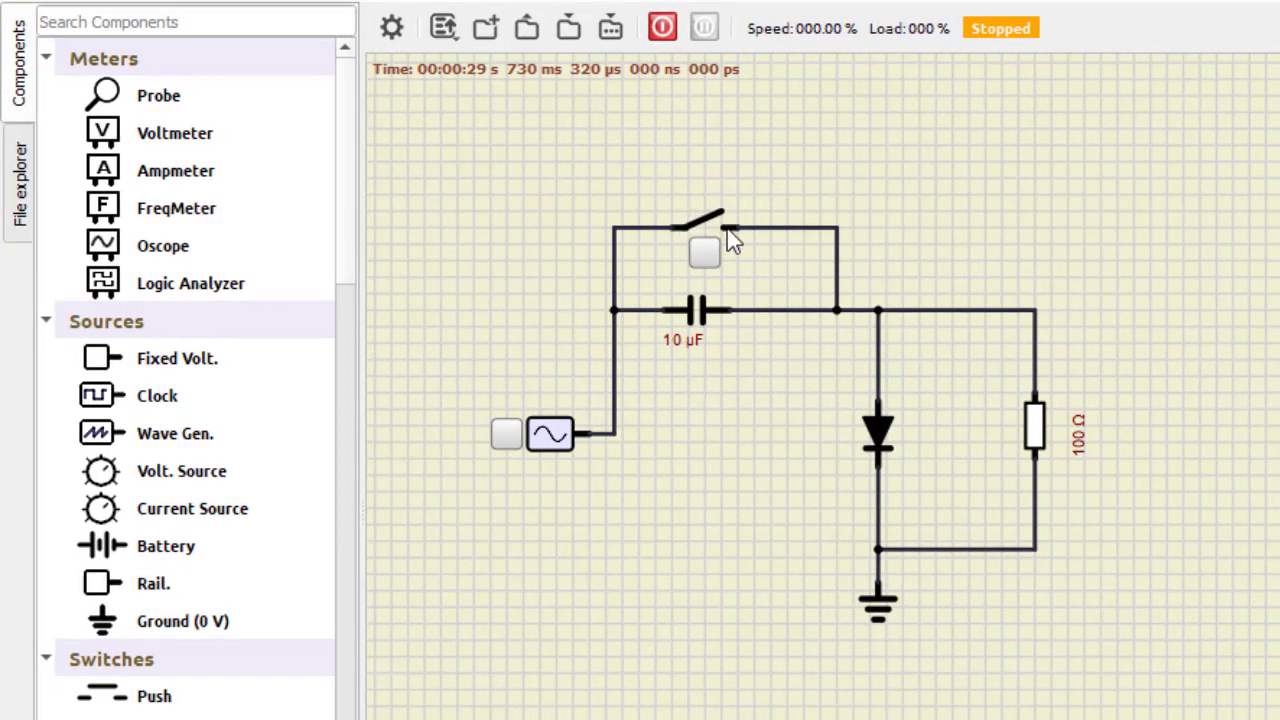
{"action": "left_click_drag", "start_coordinate": [147, 240], "coordinate": [998, 392]}
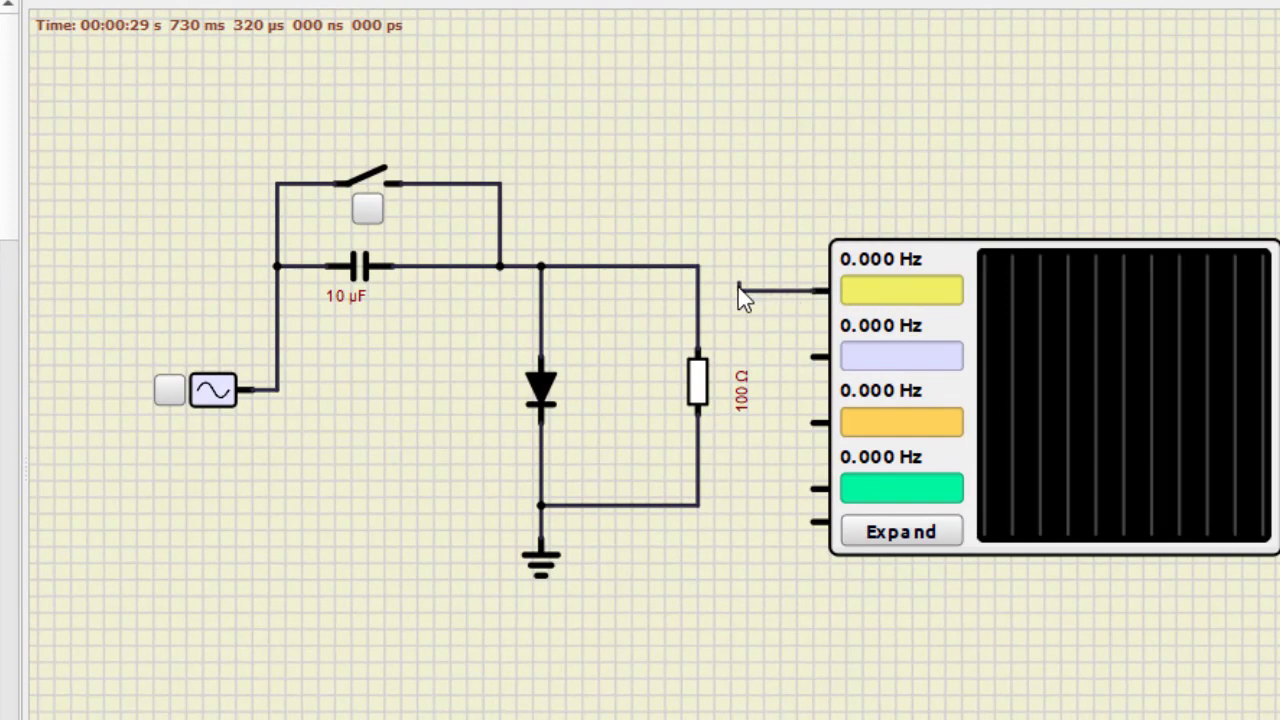
{"action": "left_click_drag", "start_coordinate": [738, 287], "coordinate": [697, 290]}
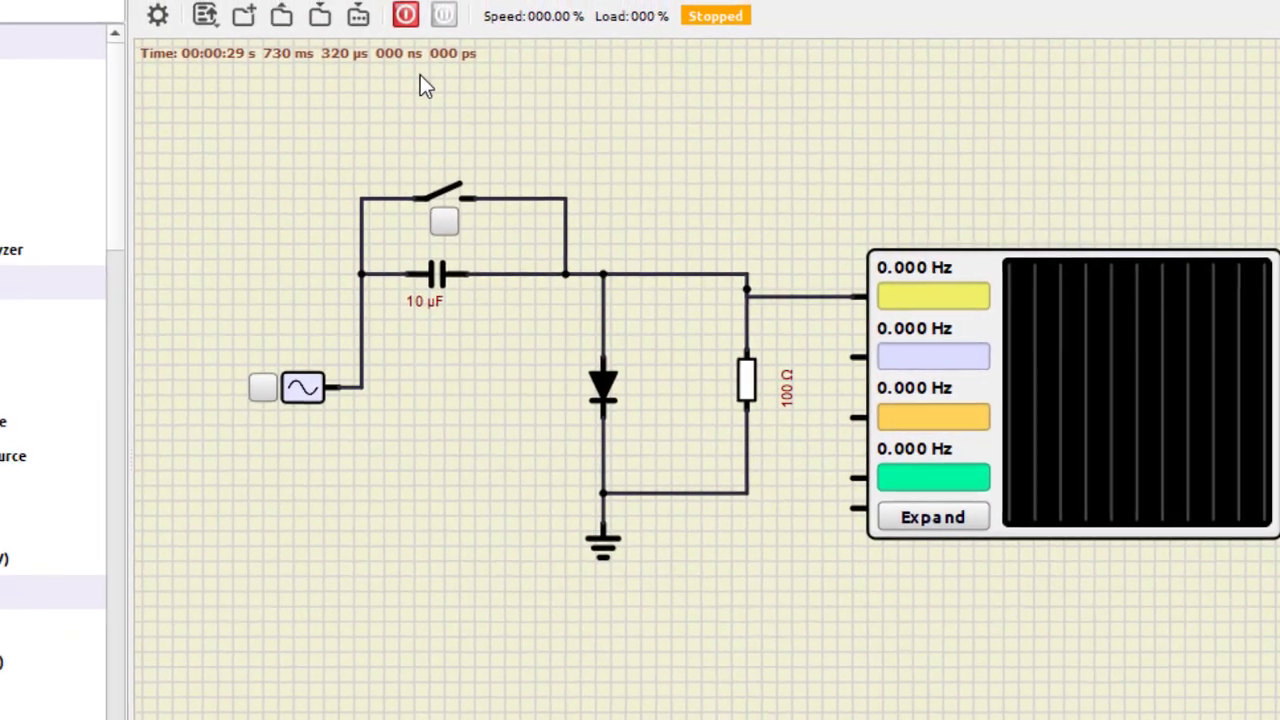
Start the simulation and switch on the sine wave source
{"action": "left_click", "coordinate": [406, 16]}
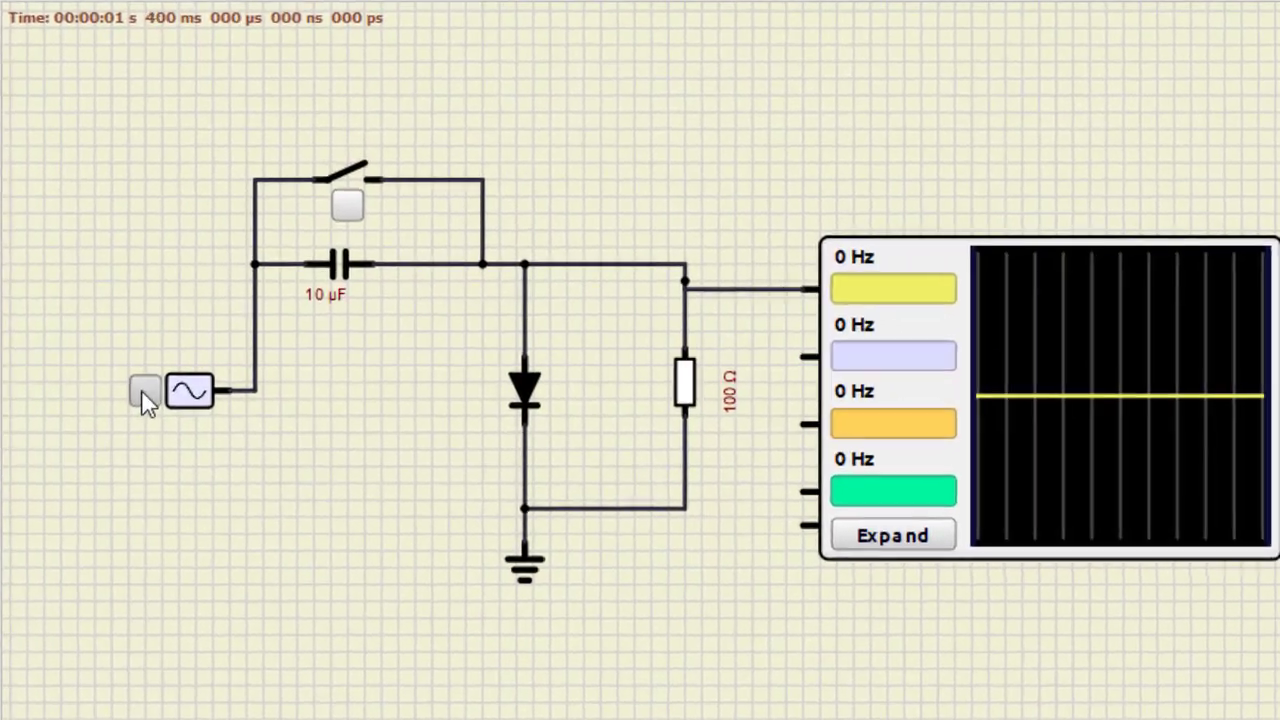
{"action": "left_click", "coordinate": [278, 388]}
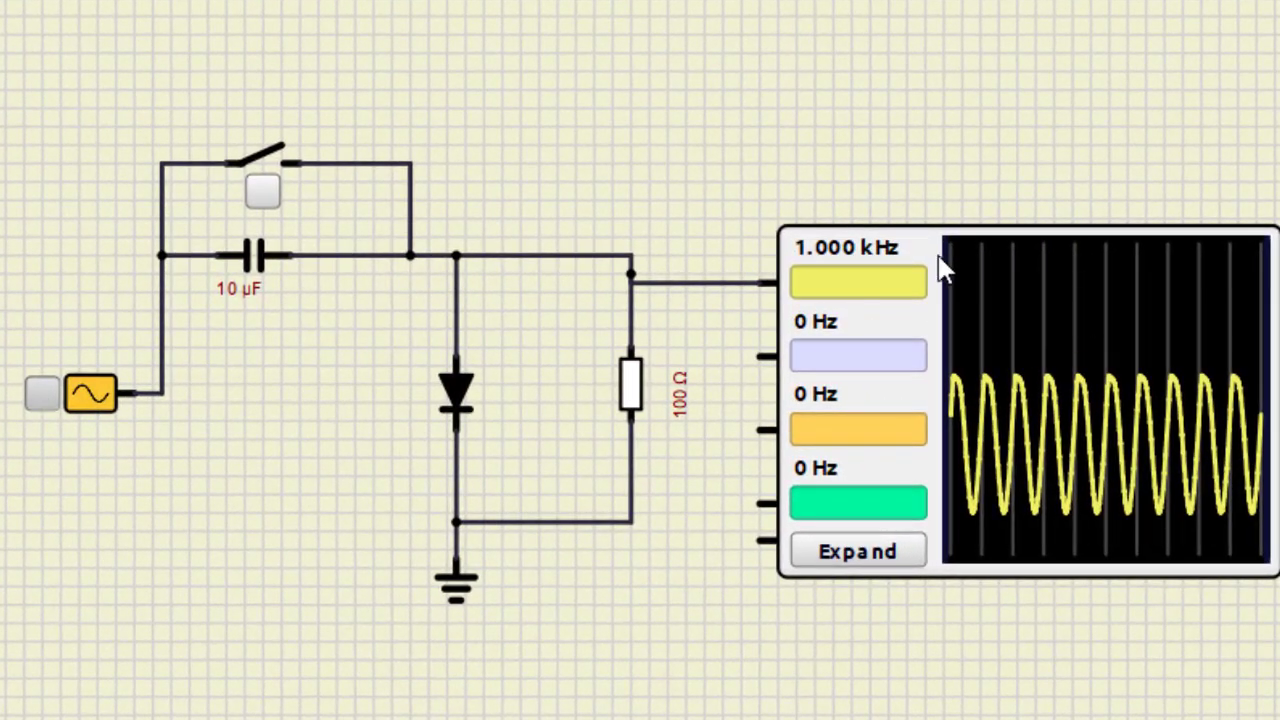
Open the oscilloscope's expanded view and position its window below the switch and capacitor
{"action": "left_click", "coordinate": [862, 555]}
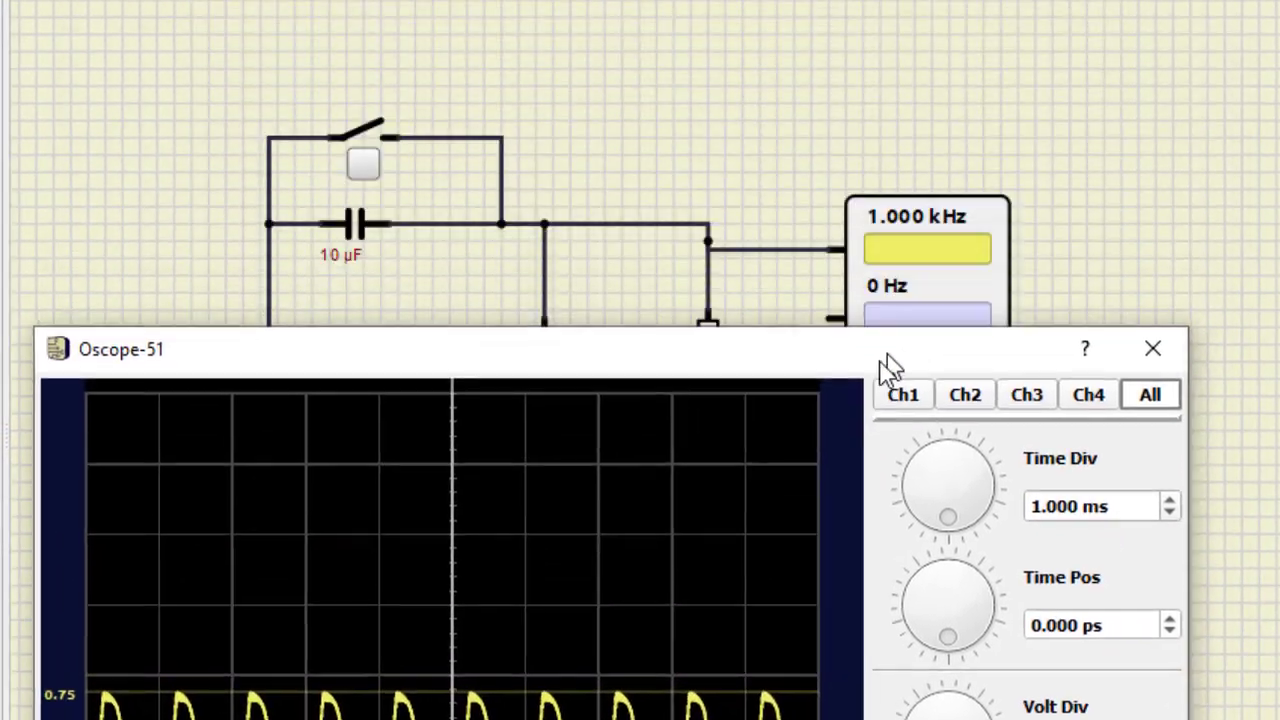
{"action": "left_click_drag", "start_coordinate": [890, 368], "coordinate": [897, 280]}
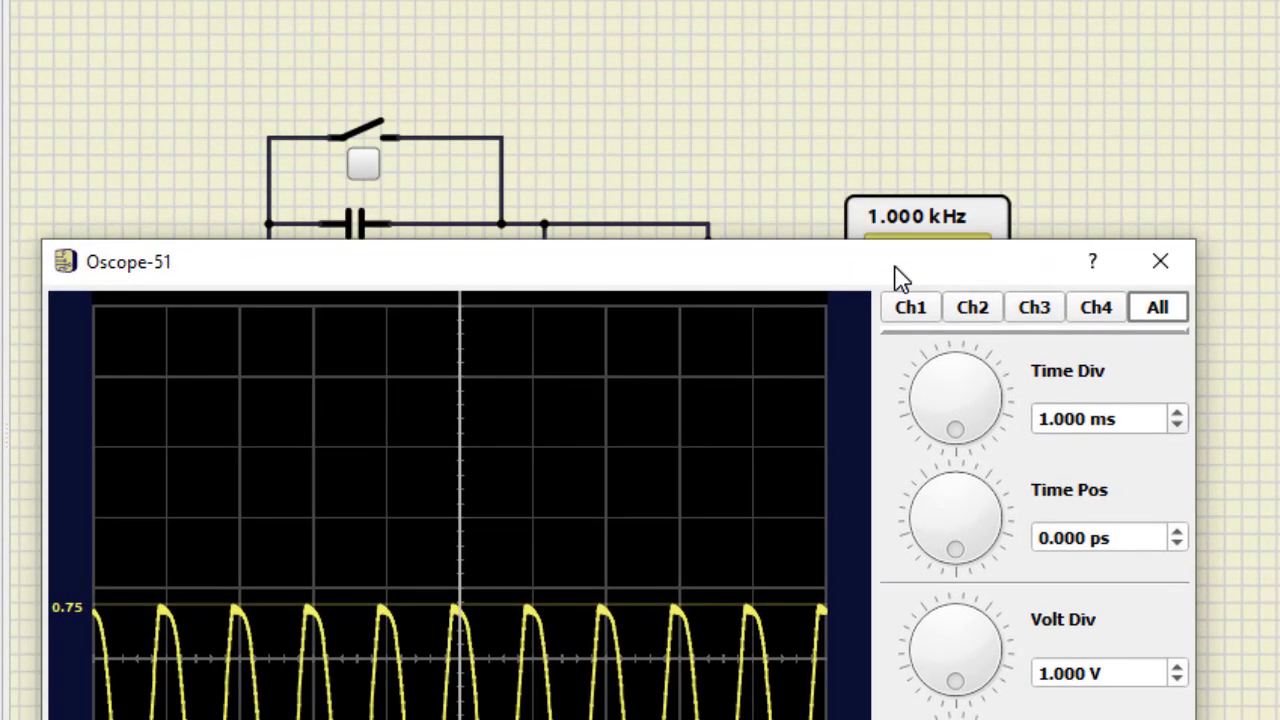
{"action": "left_click_drag", "start_coordinate": [811, 240], "coordinate": [825, 321]}
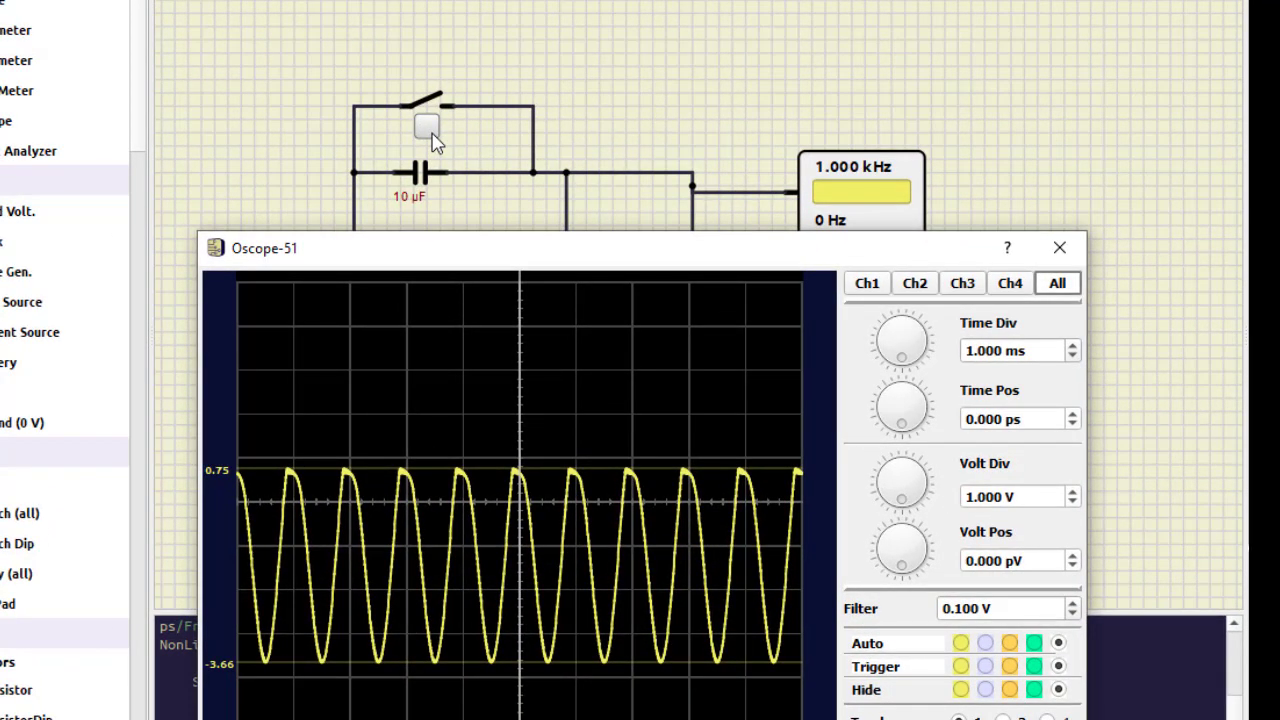
Compare the output with the capacitor bypassed and active by toggling its switch, set Time Div to 675.7 us, and leave the switch open
{"action": "left_click", "coordinate": [430, 136]}
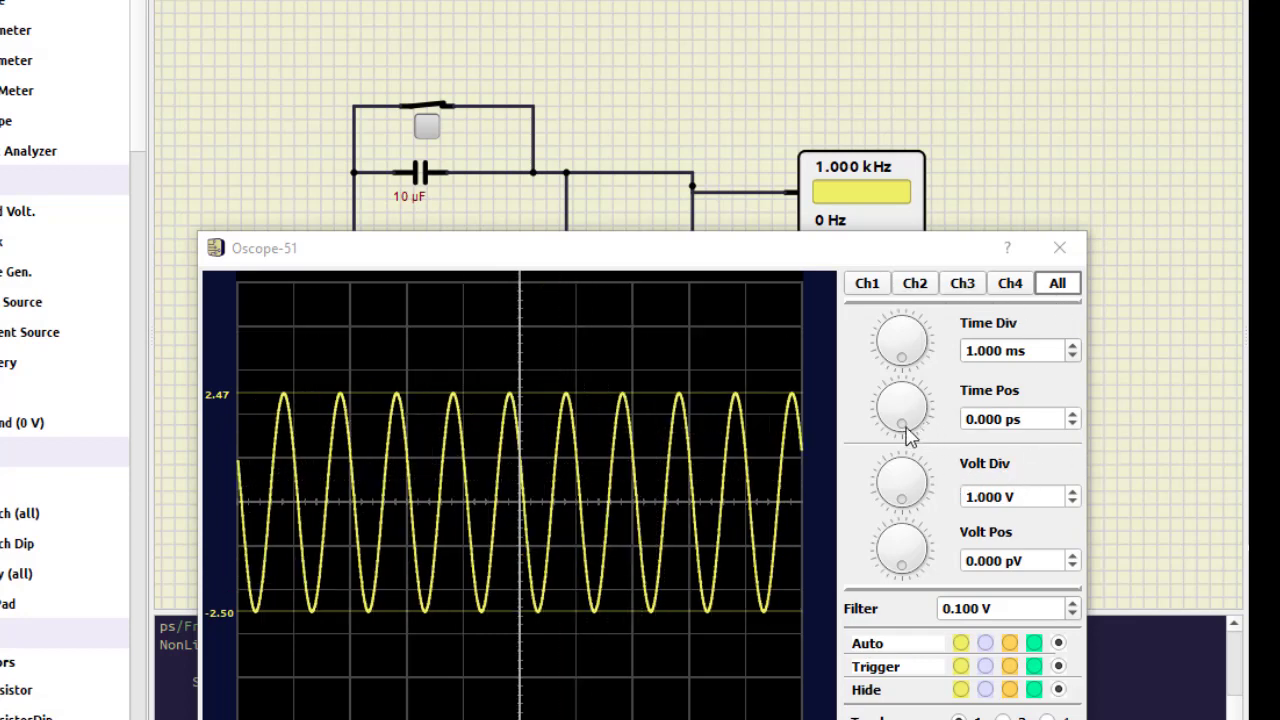
{"action": "left_click_drag", "start_coordinate": [903, 360], "coordinate": [900, 330]}
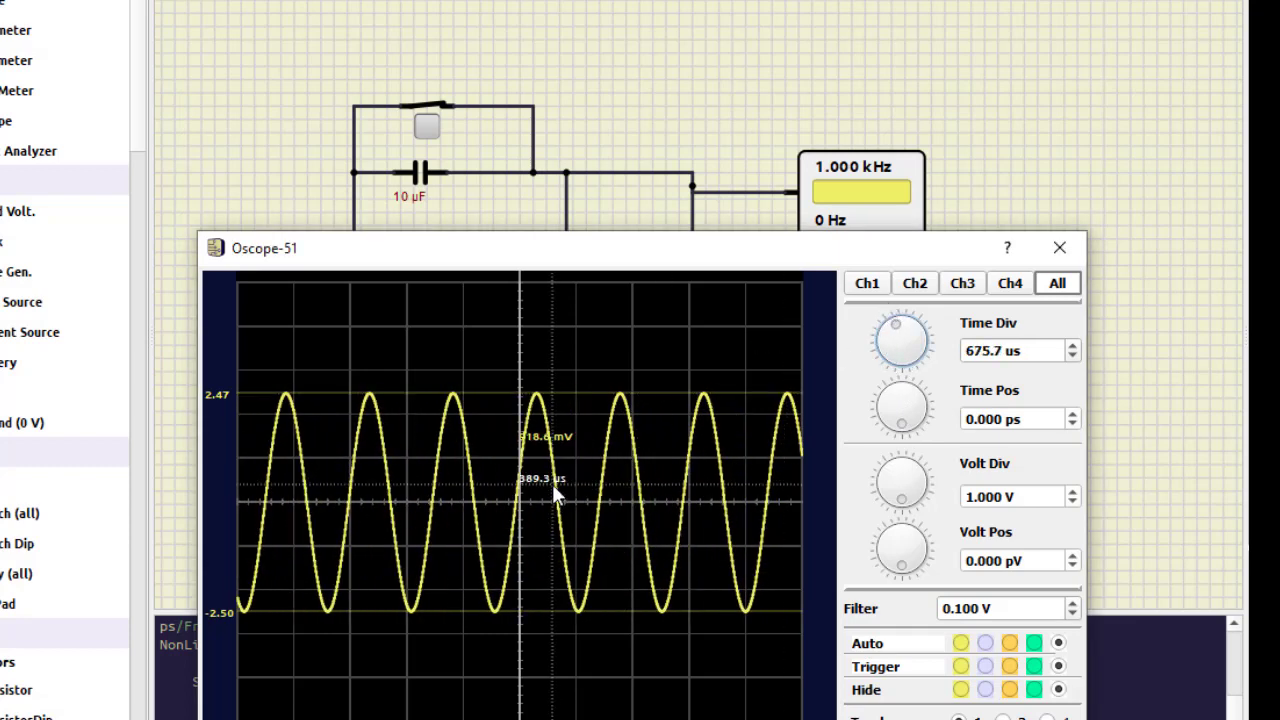
{"action": "left_click", "coordinate": [426, 130]}
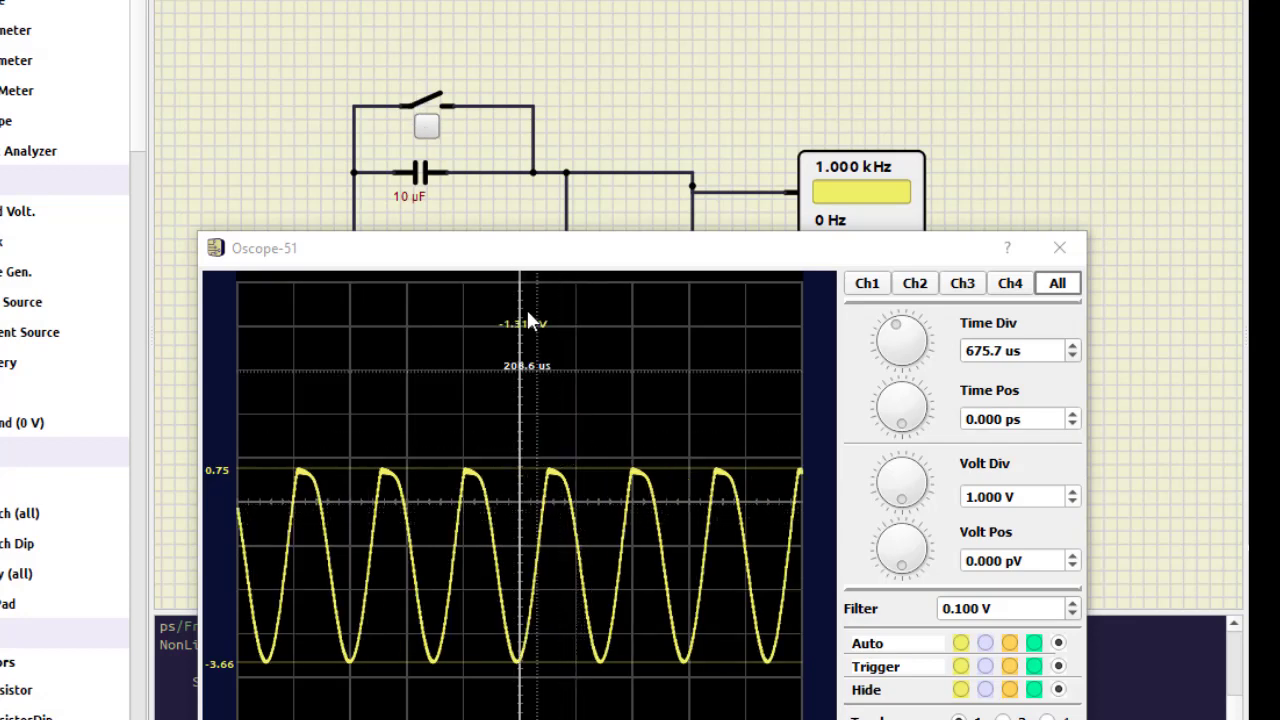
{"action": "left_click", "coordinate": [427, 127]}
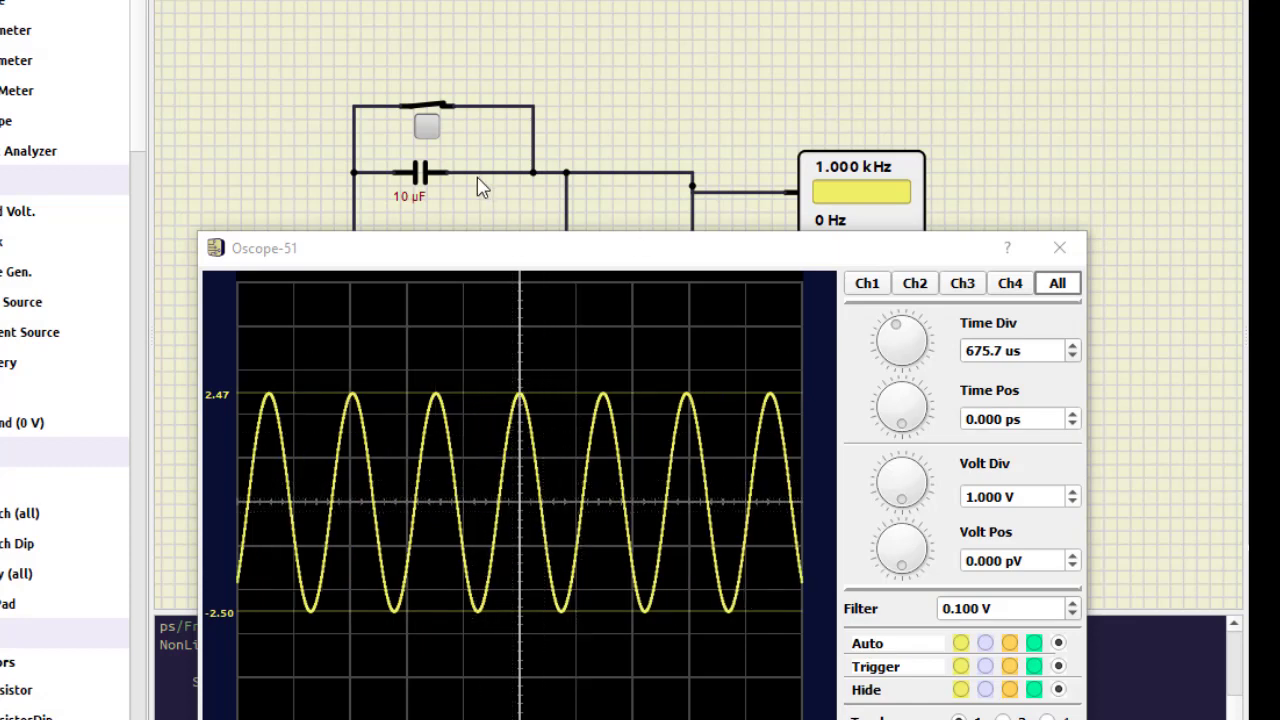
{"action": "left_click", "coordinate": [427, 128]}
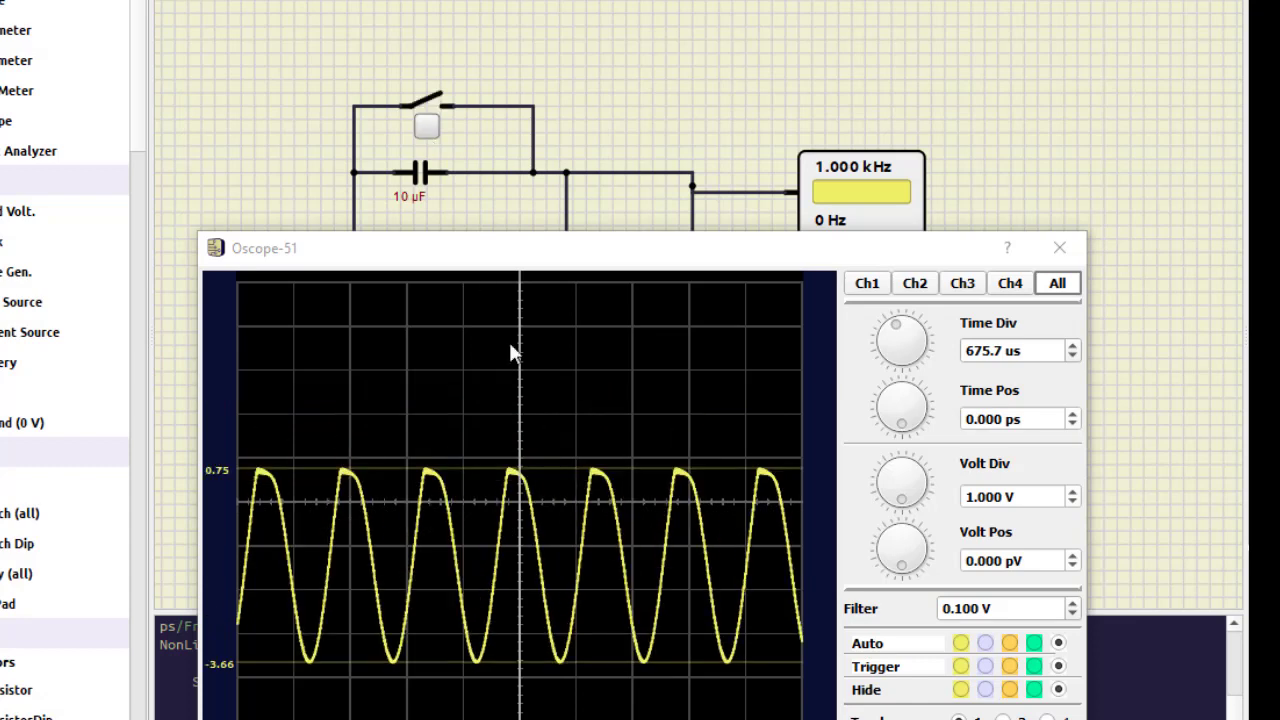